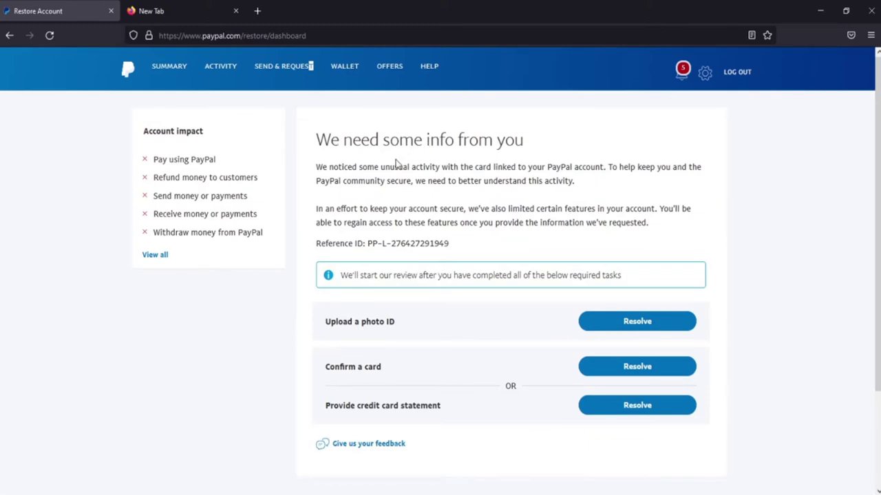
scroll(406, 192, down, 1)
scroll(474, 285, down, 1)
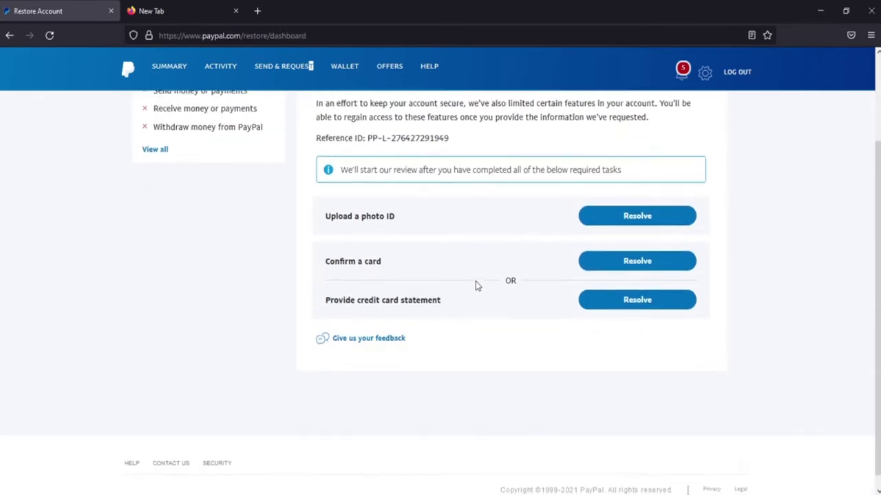
scroll(476, 285, up, 2)
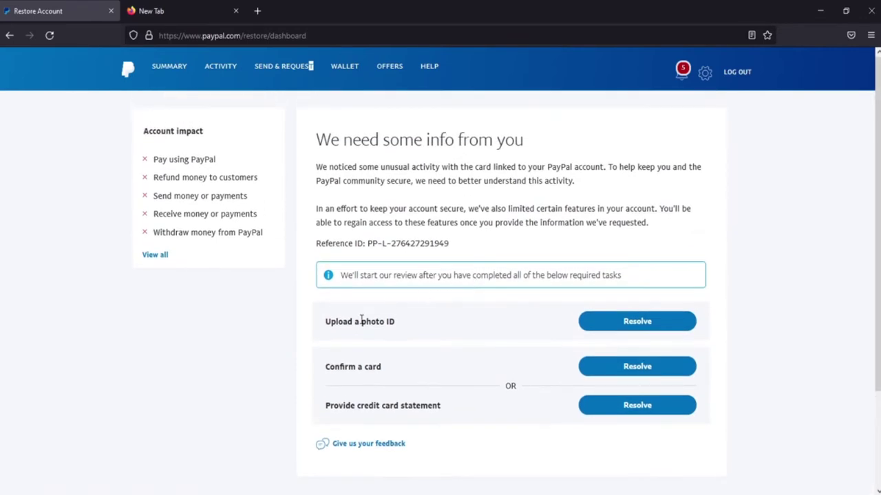
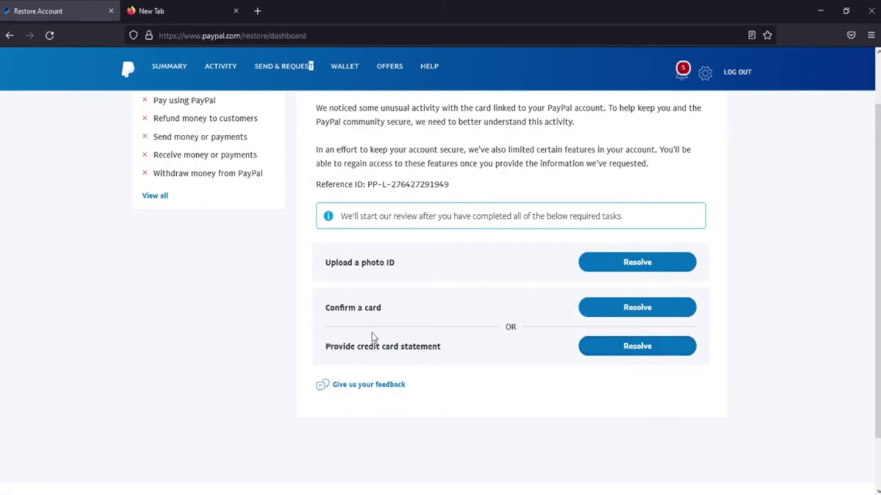
scroll(387, 315, up, 2)
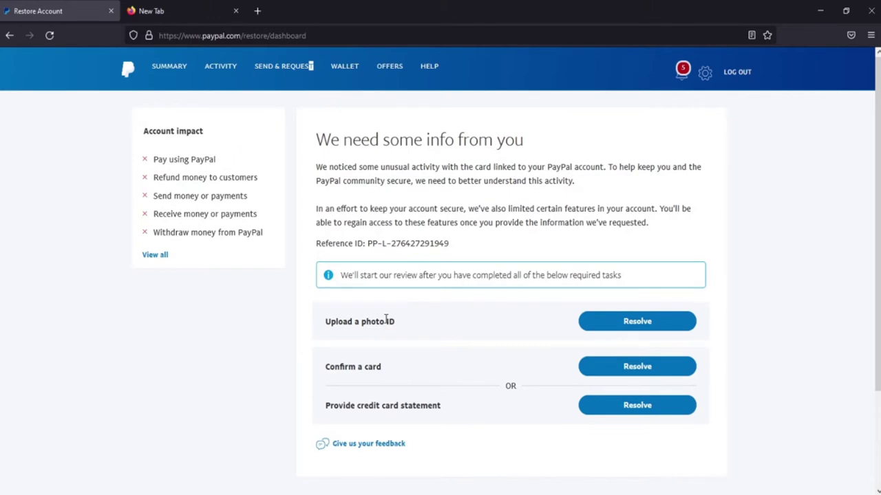
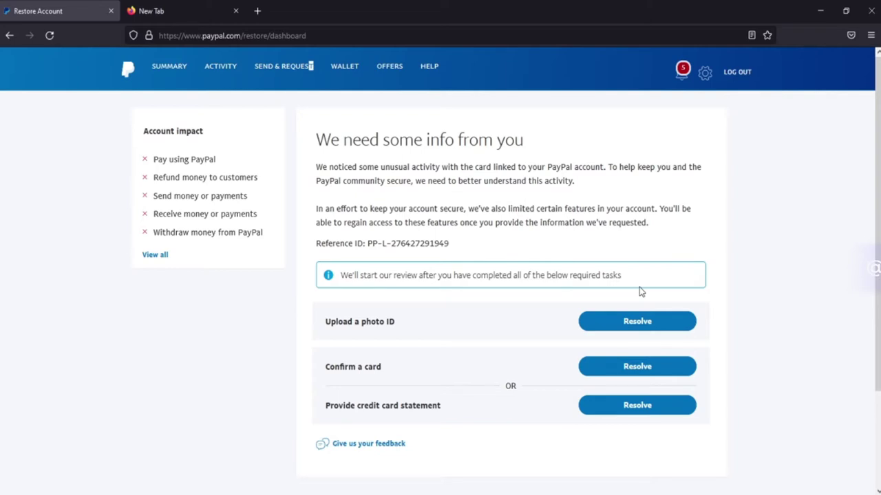
scroll(641, 303, down, 3)
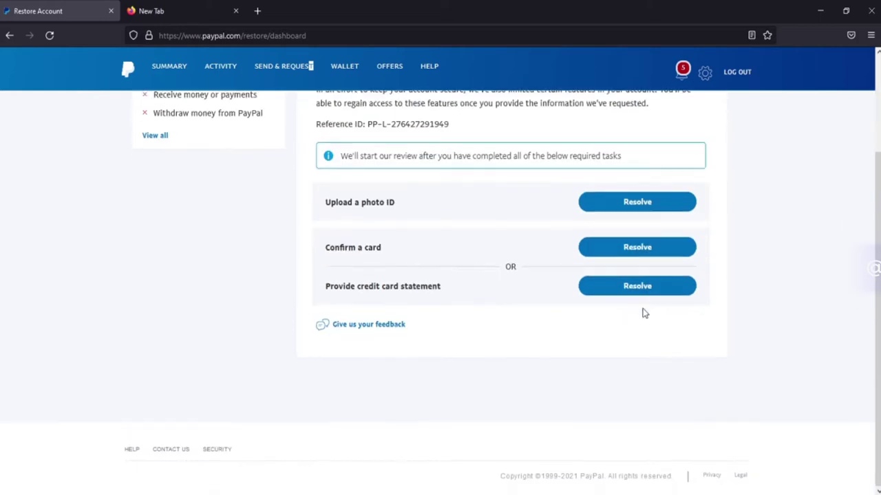
scroll(603, 347, up, 3)
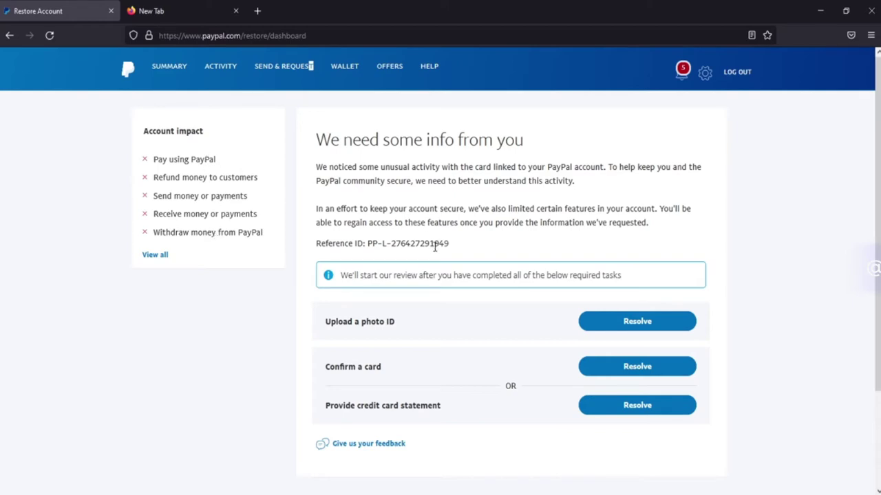
Step: Open the Upload a photo ID form via Resolve on the restore account dashboard
scroll(433, 255, down, 3)
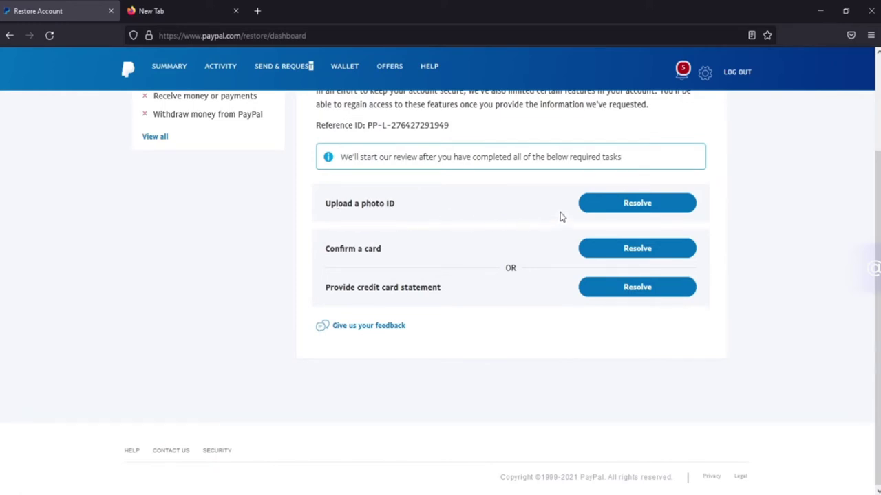
click(646, 207)
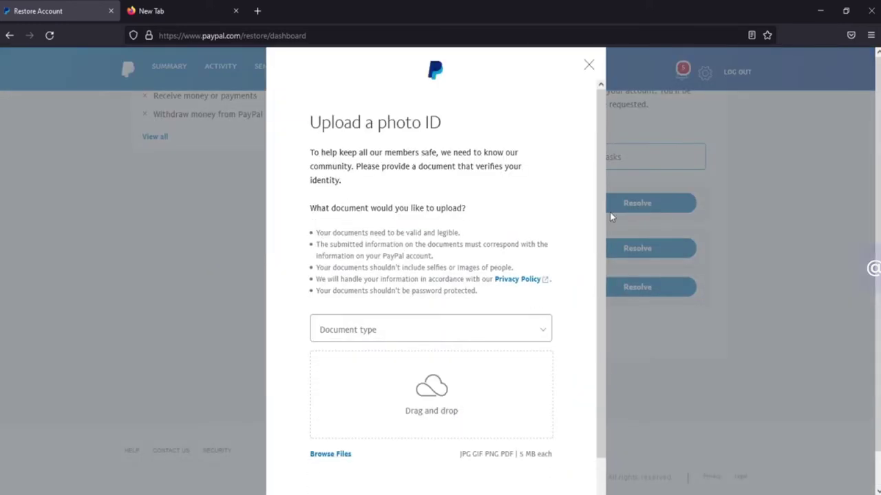
Step: Choose Driver's License (front only) as the photo ID document type
scroll(402, 269, down, 2)
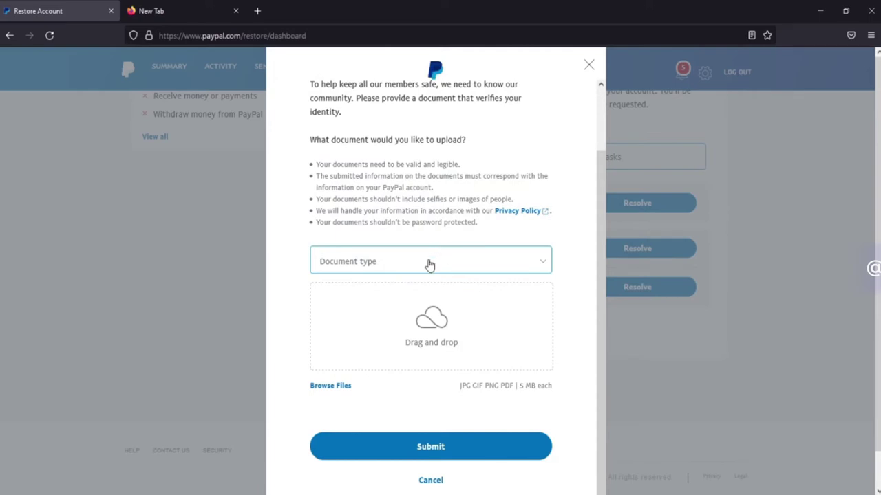
click(430, 265)
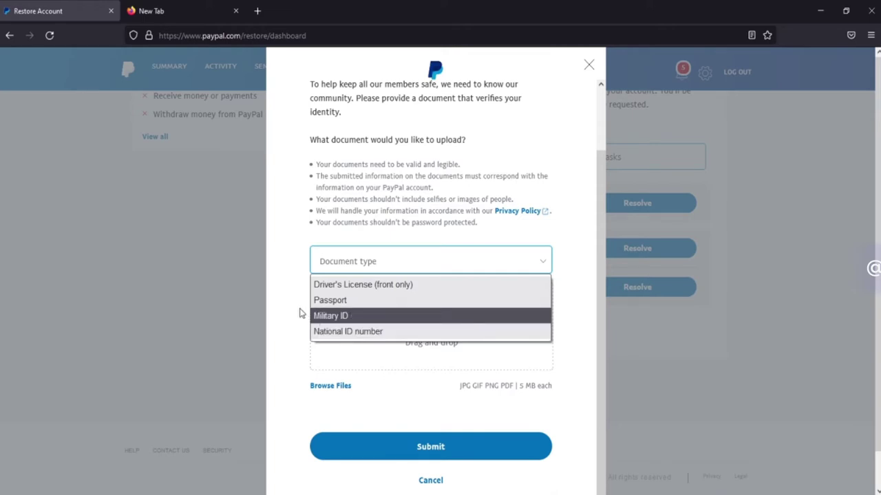
click(344, 285)
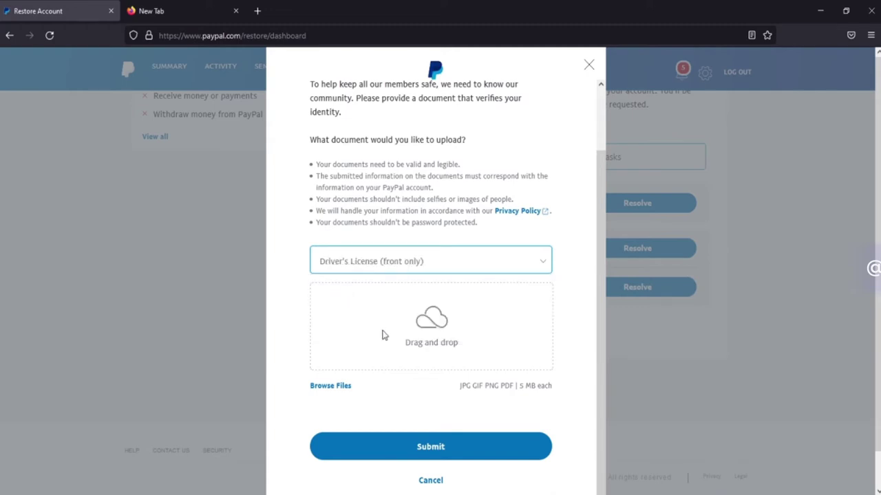
Step: Attach the 'drivers front' image from the Documents folder to the photo ID form
click(328, 390)
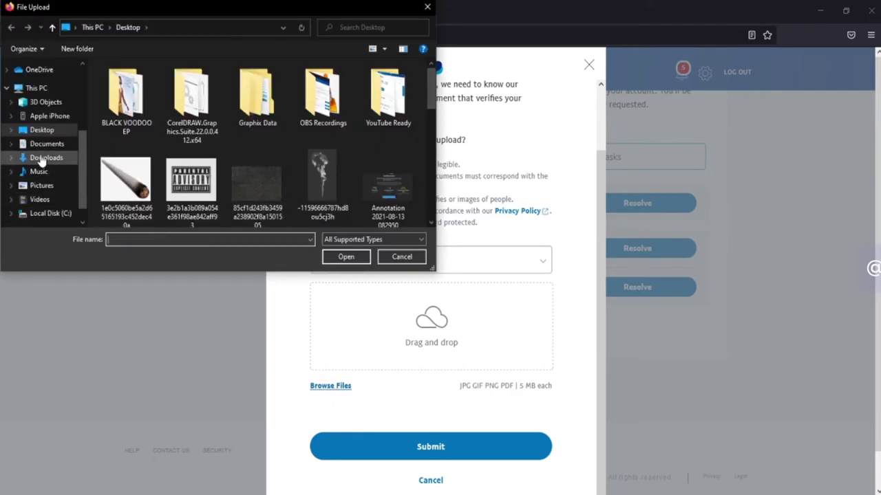
click(47, 145)
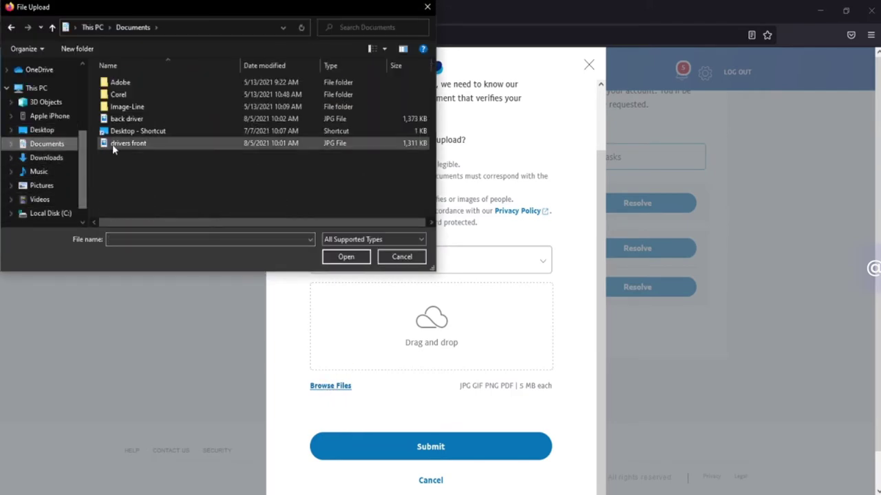
click(138, 146)
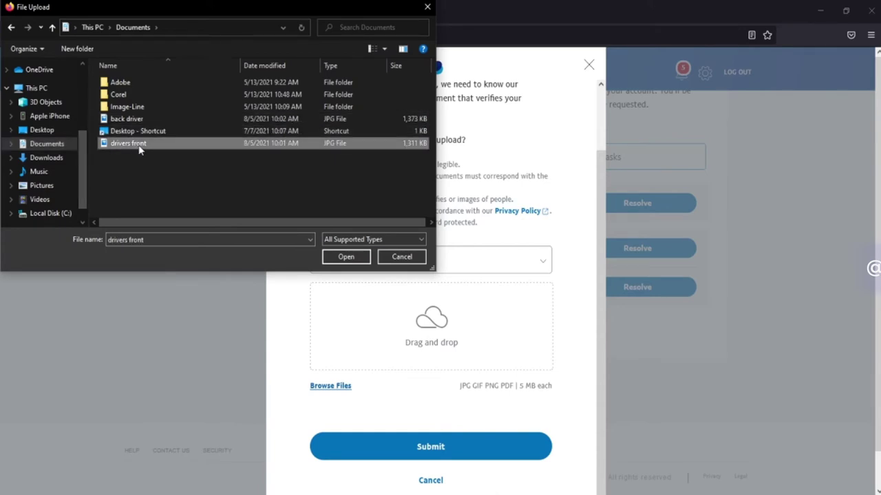
click(352, 257)
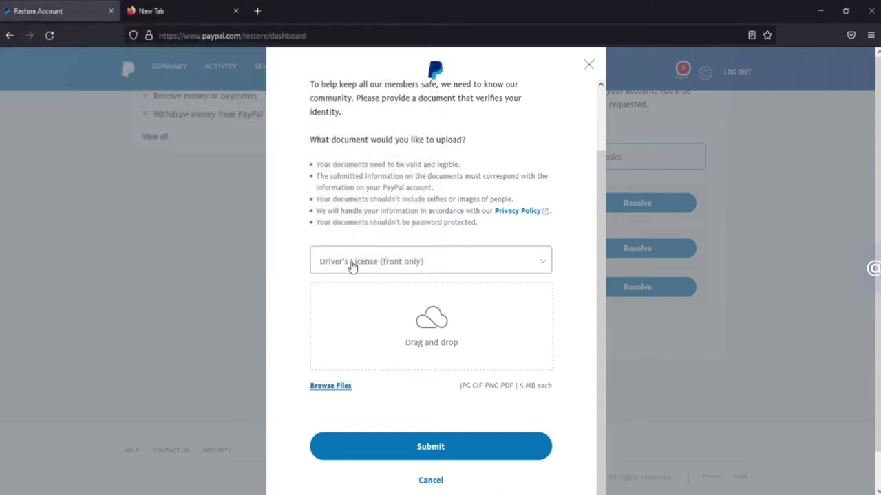
Step: Submit the driver's license upload and highlight the photo ID task's Submitted status
scroll(352, 315, down, 1)
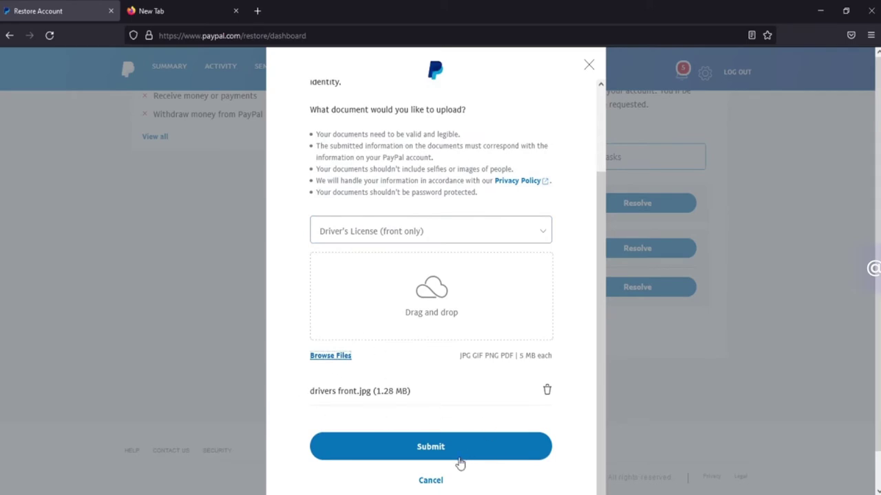
scroll(430, 457, down, 1)
click(434, 449)
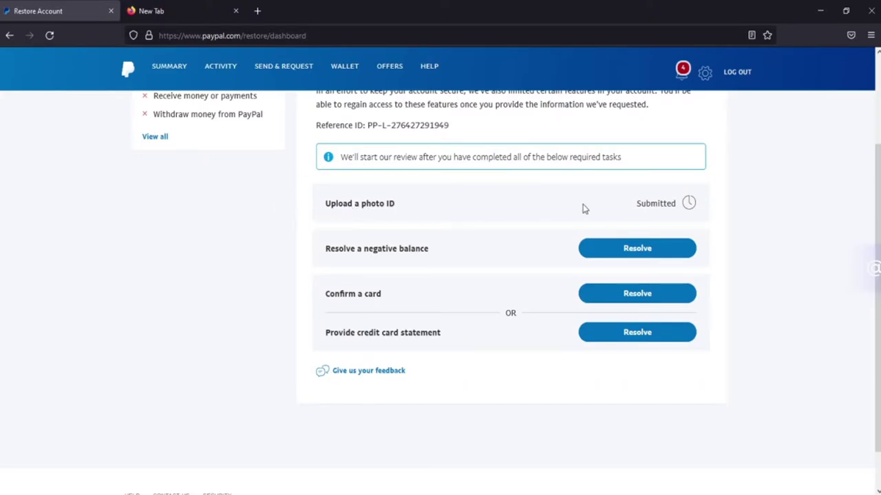
drag(637, 203, 684, 216)
click(715, 204)
scroll(524, 297, down, 1)
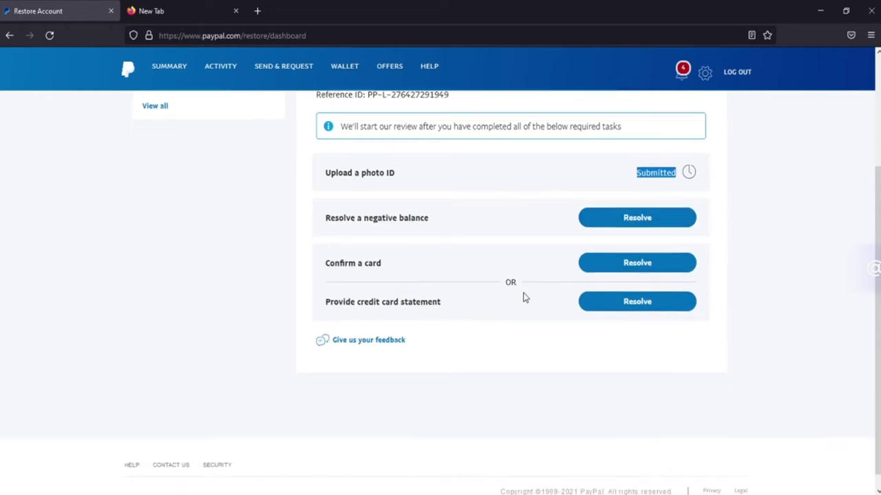
click(651, 249)
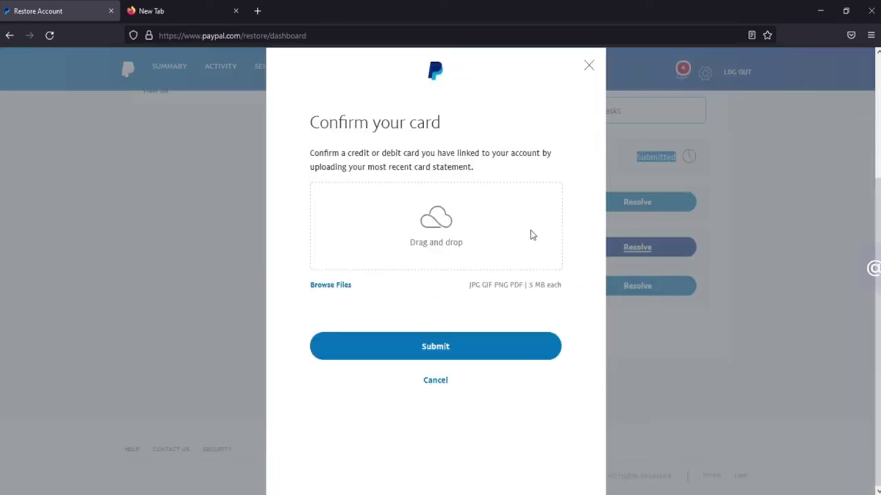
click(589, 66)
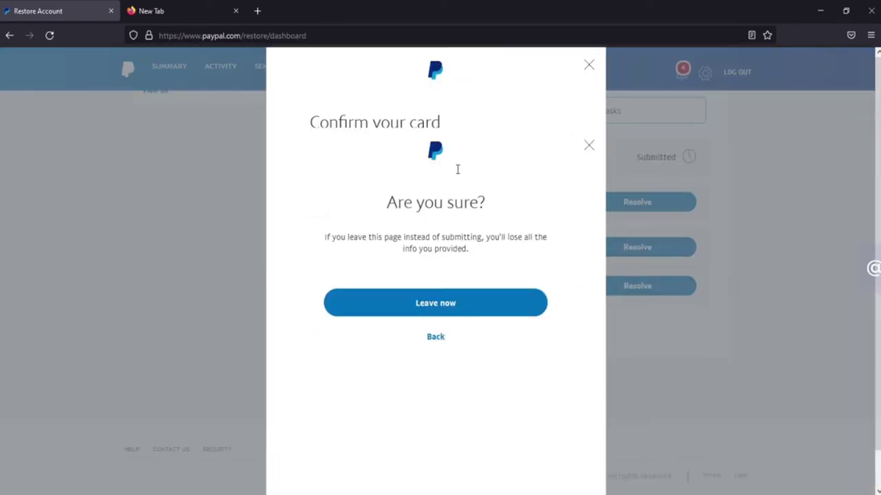
click(441, 228)
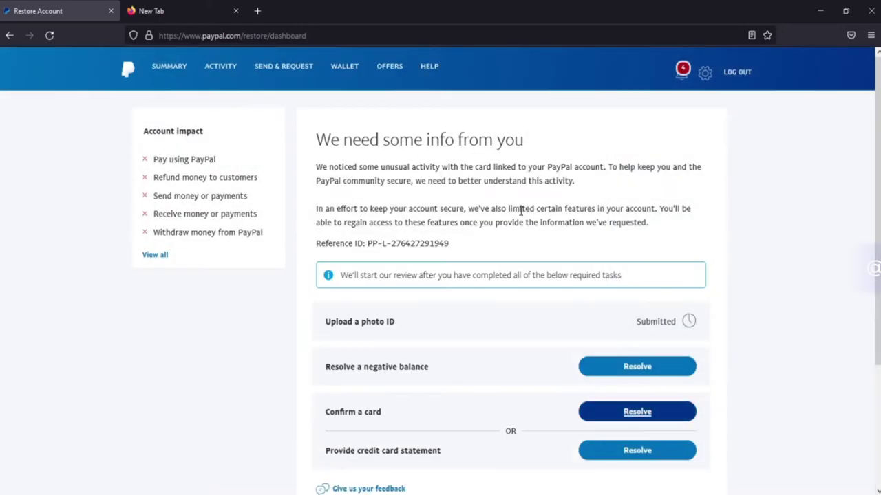
scroll(521, 228, down, 4)
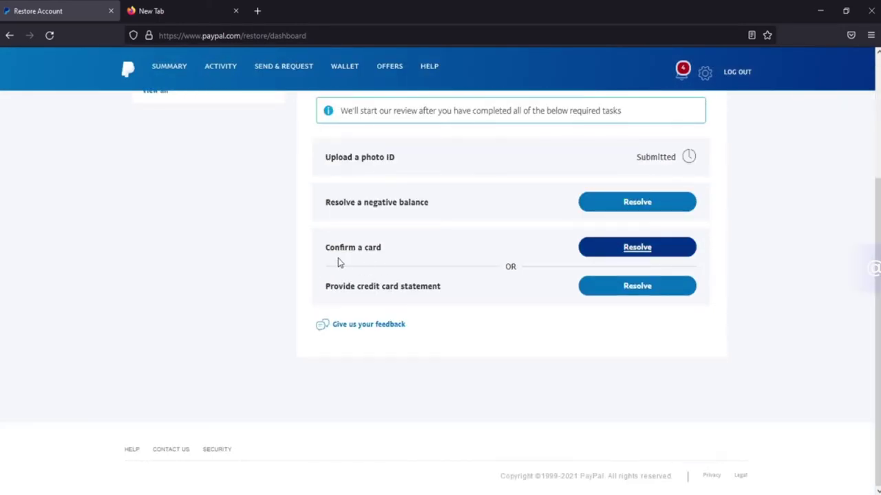
Step: Open the card confirmation form from the Confirm a card task's Resolve button
click(640, 249)
click(634, 249)
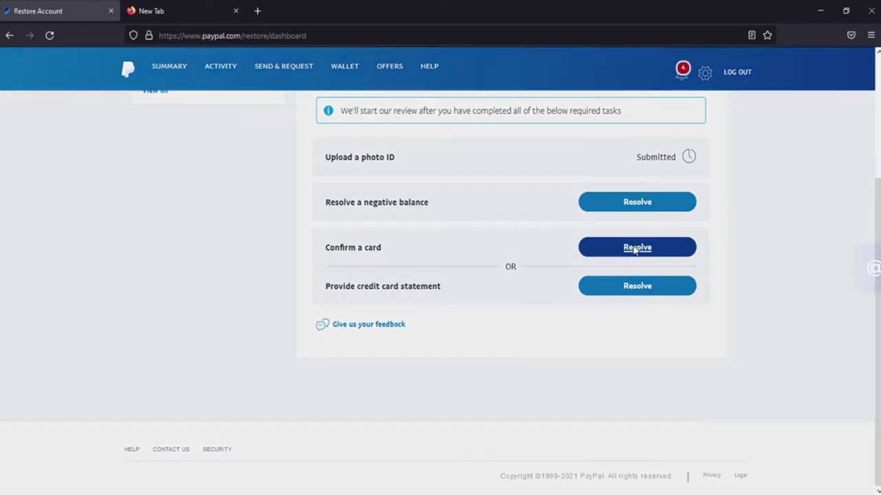
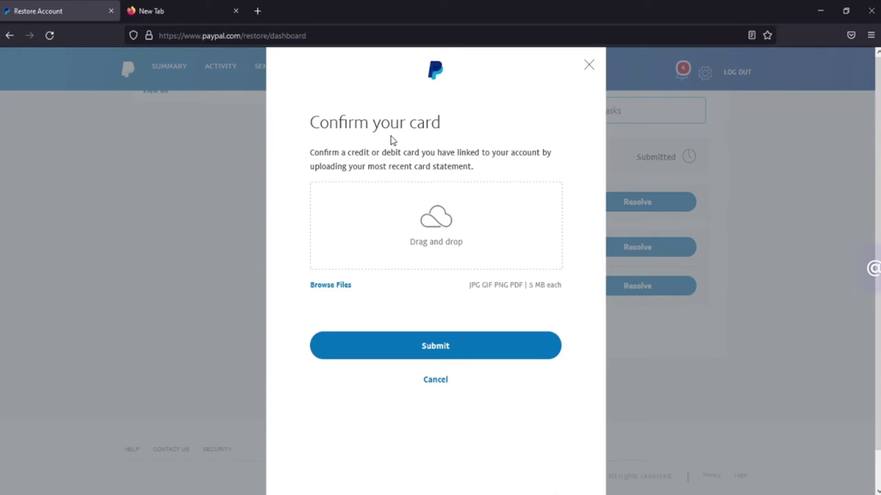
Step: Dismiss the 'Confirm your card' upload and confirm leaving without submitting a card statement
click(586, 66)
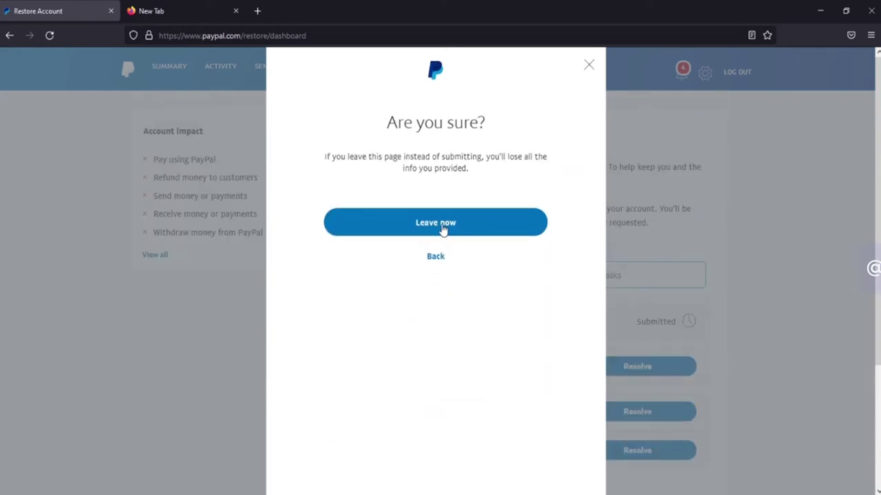
click(440, 229)
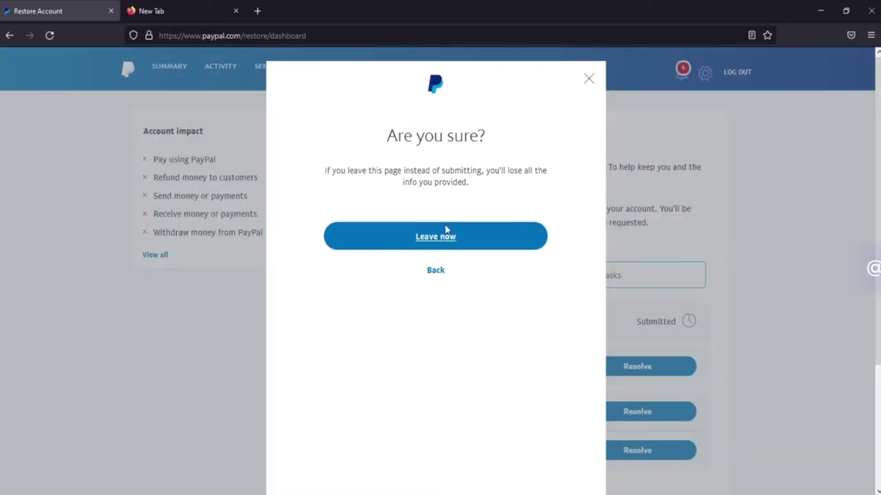
Step: Resolve the 'Confirm a card' task to reach the card statement upload (JPG, GIF, PNG, PDF, 5 MB)
scroll(519, 296, down, 3)
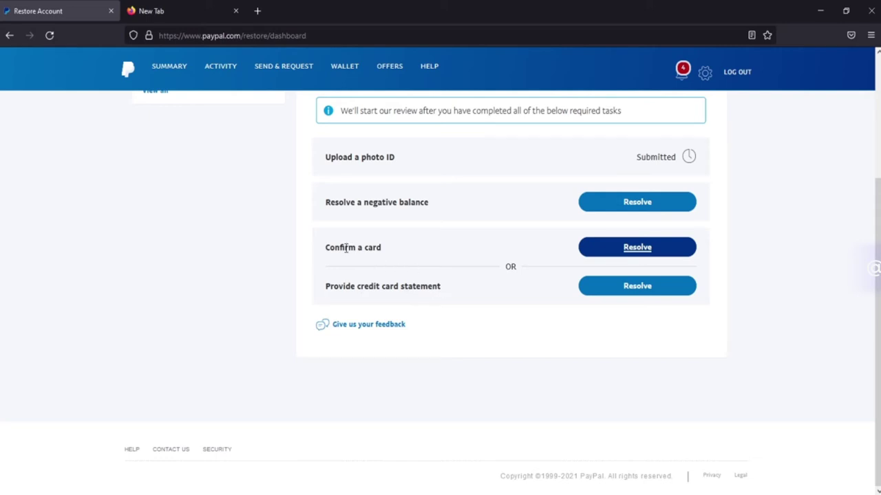
click(638, 251)
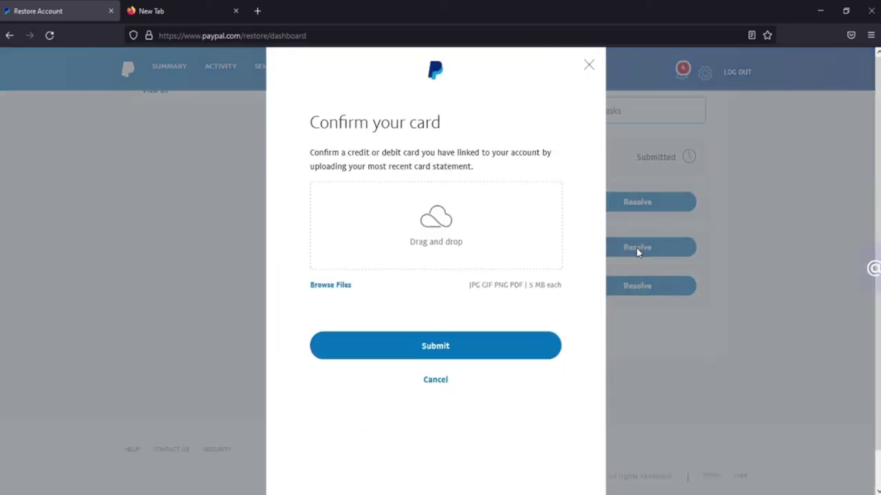
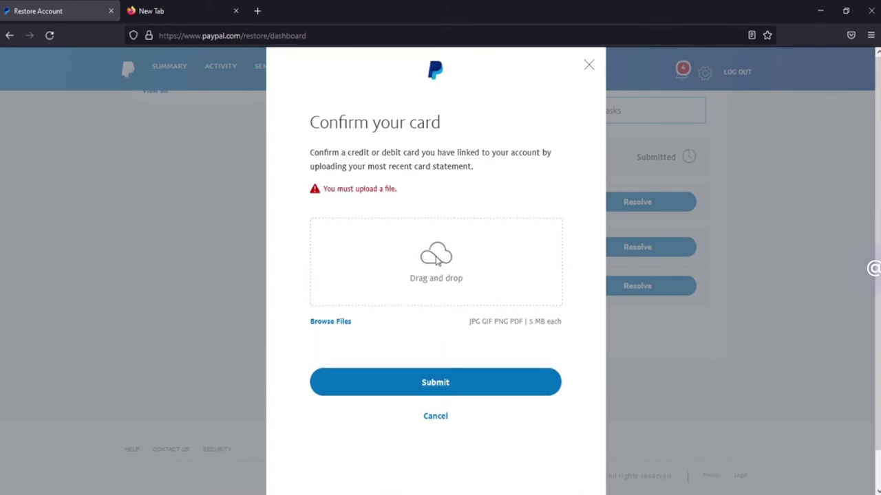
Step: Open the file upload window from the Confirm your card dialog via Browse Files
click(341, 328)
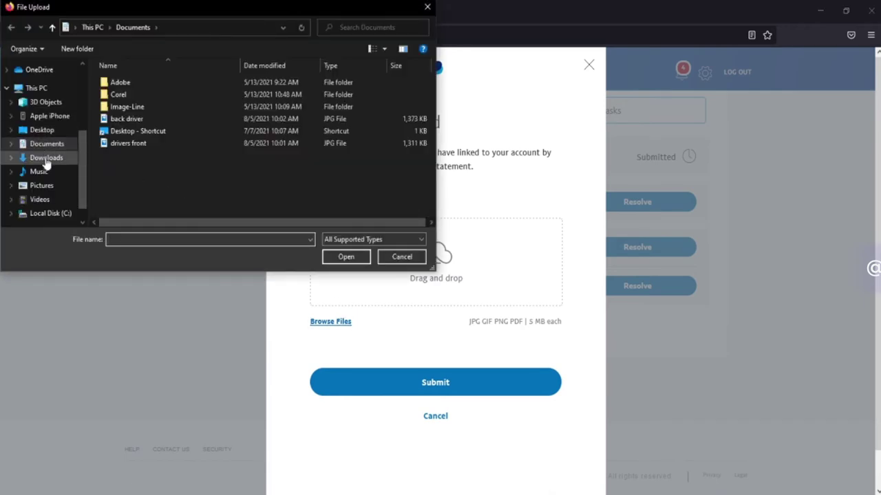
Step: Upload IMG-9175 from the Downloads folder as the card statement
click(47, 159)
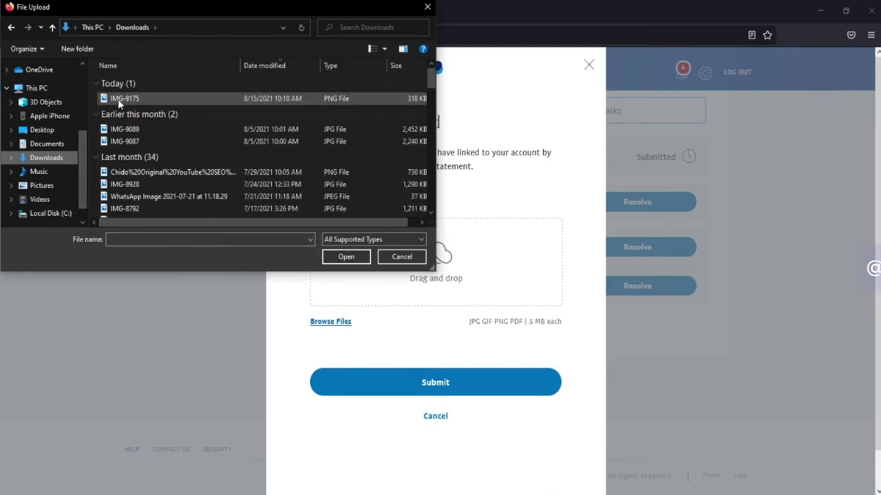
click(117, 99)
click(355, 258)
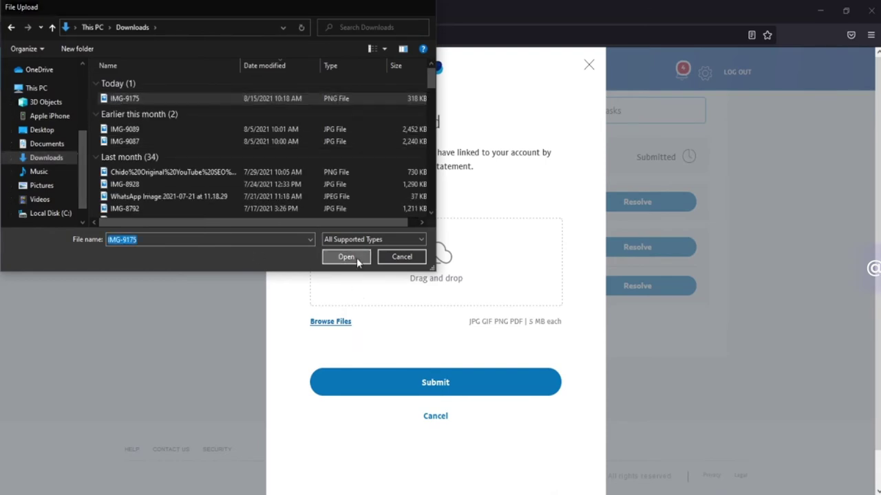
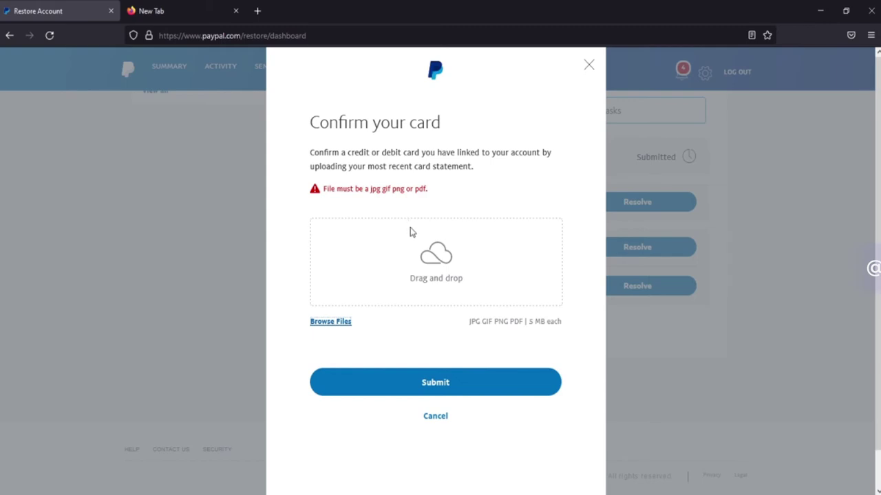
Step: Submit the card confirmation for review, then check that photo ID and card are both marked Submitted
click(439, 388)
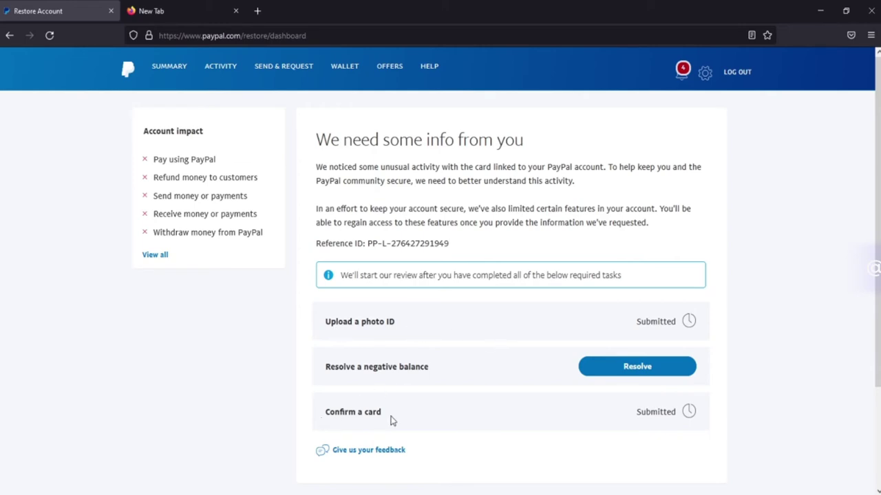
scroll(558, 423, down, 3)
scroll(558, 422, up, 3)
click(704, 74)
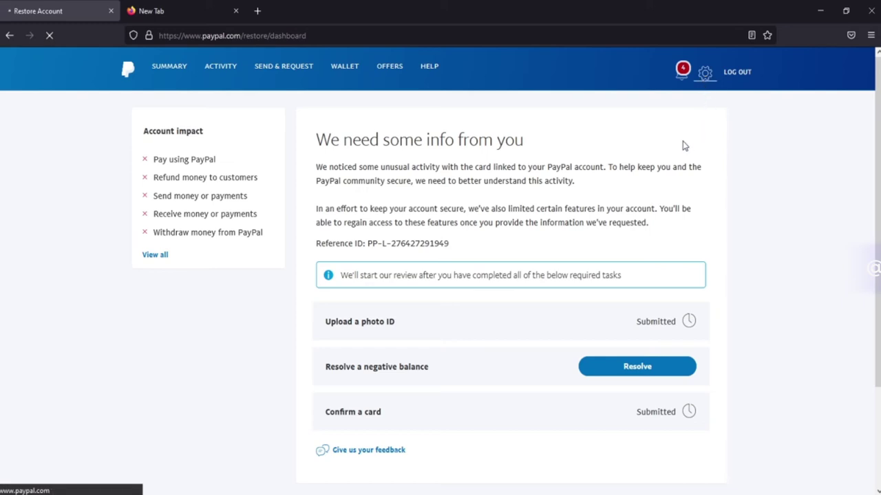
click(704, 75)
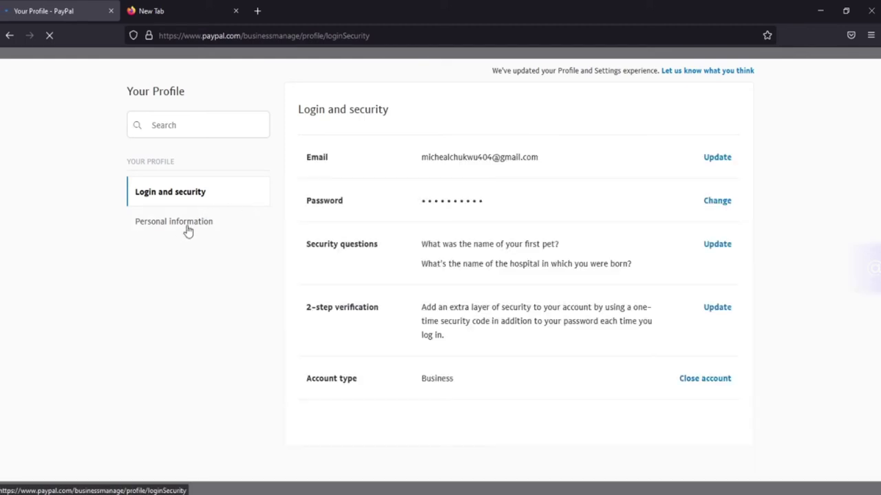
click(188, 229)
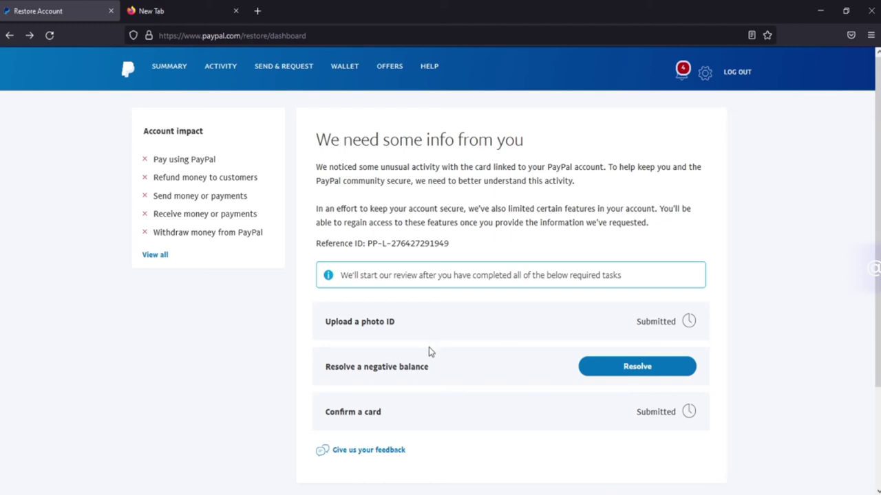
scroll(429, 352, down, 2)
scroll(429, 351, up, 2)
scroll(444, 262, down, 3)
scroll(444, 262, up, 3)
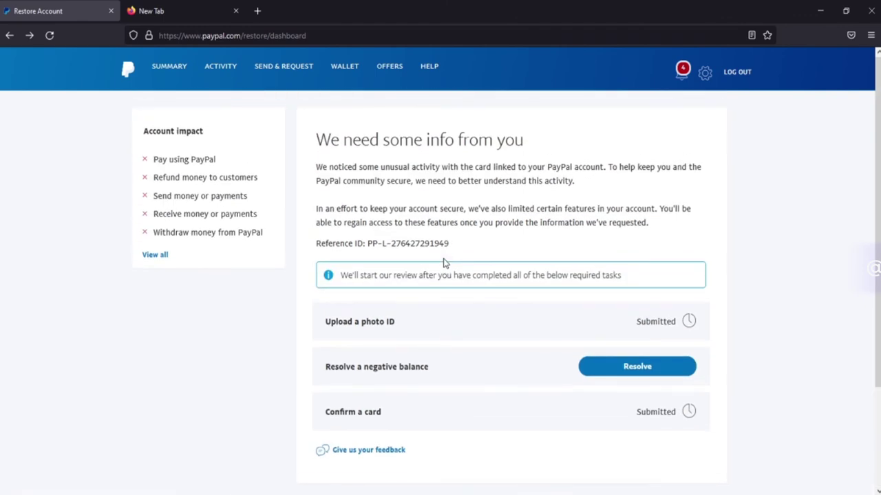